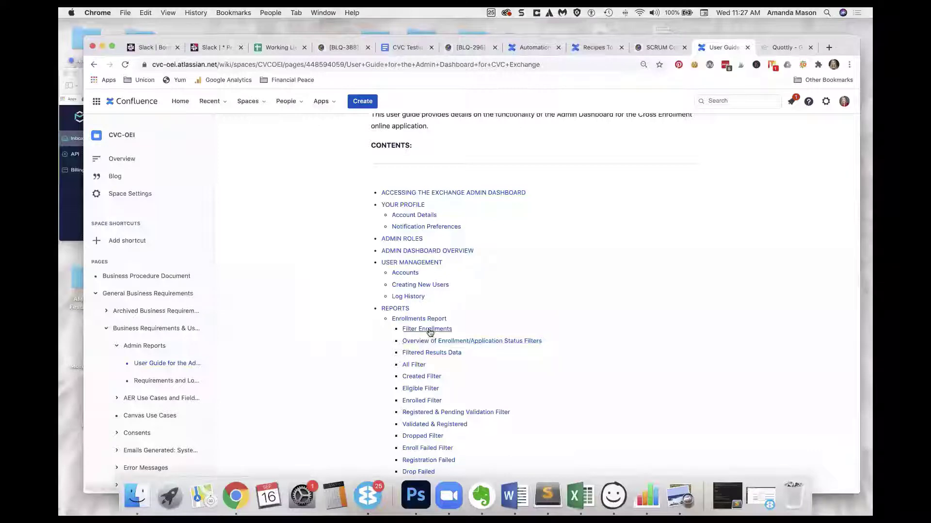
- Open the Filter Enrollments section of the user guide and read the filter descriptions
{"action": "left_click", "coordinate": [427, 329]}
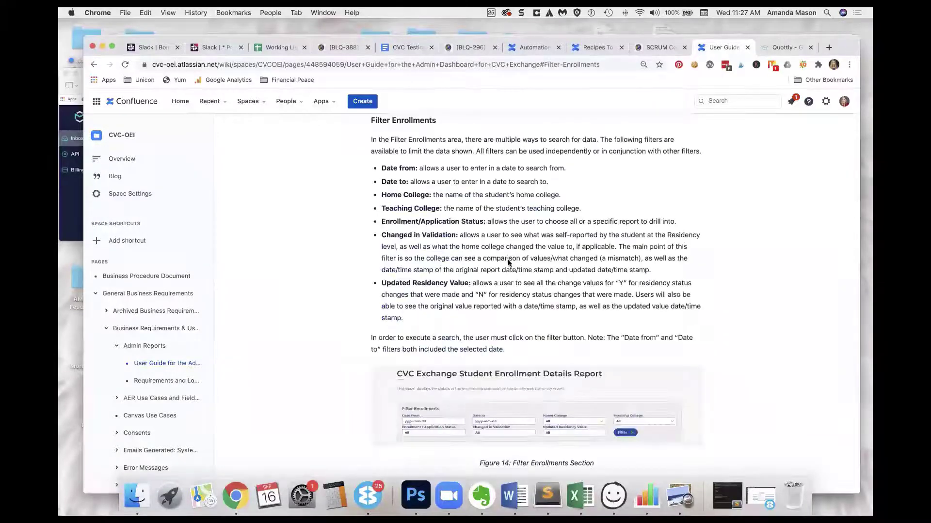
{"action": "scroll", "coordinate": [790, 268], "scroll_direction": "down", "scroll_amount": 1}
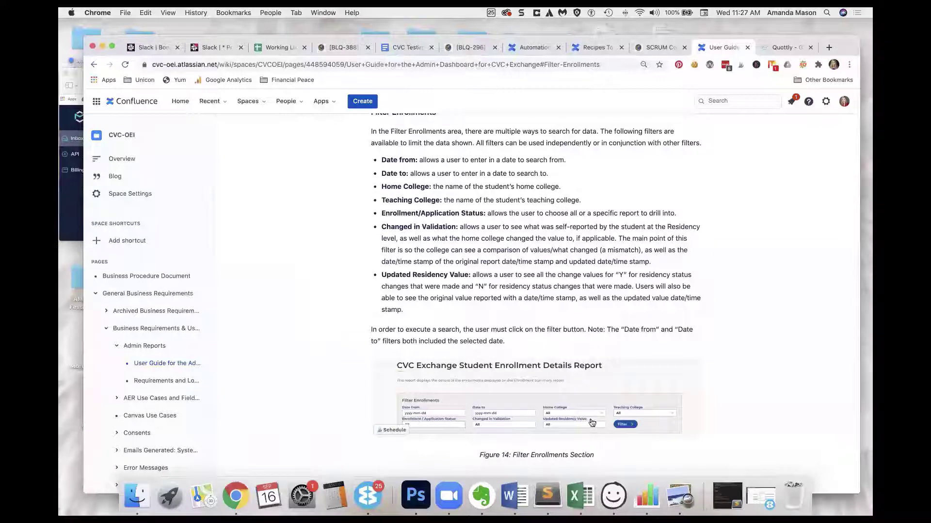
{"action": "scroll", "coordinate": [460, 435], "scroll_direction": "up", "scroll_amount": 1}
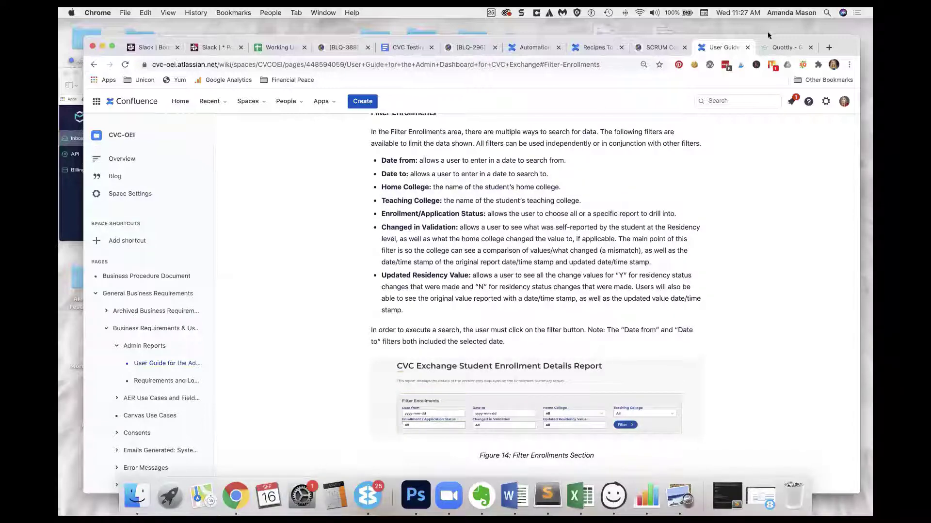
- Switch to the Student Enrollment Details Report and check the Date from suggestion and the Teaching College filter choices without changing them
{"action": "left_click", "coordinate": [778, 48]}
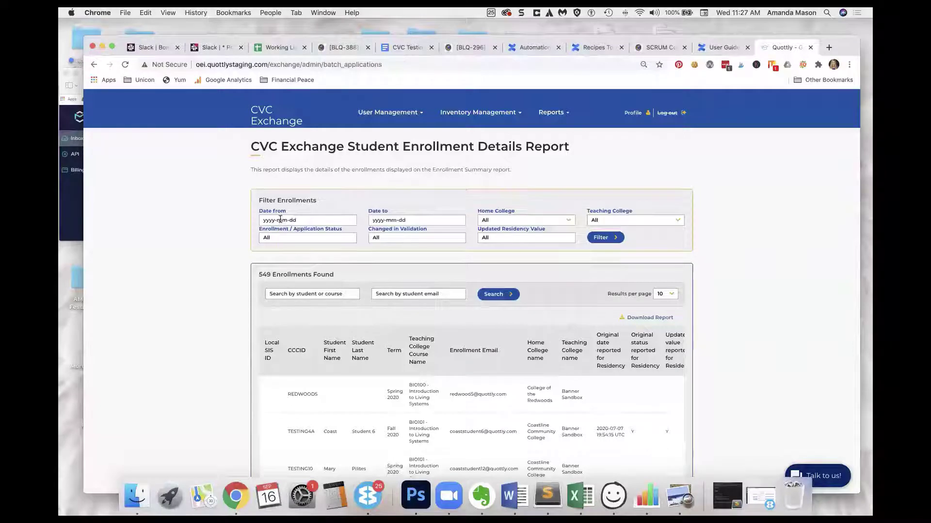
{"action": "left_click", "coordinate": [333, 220]}
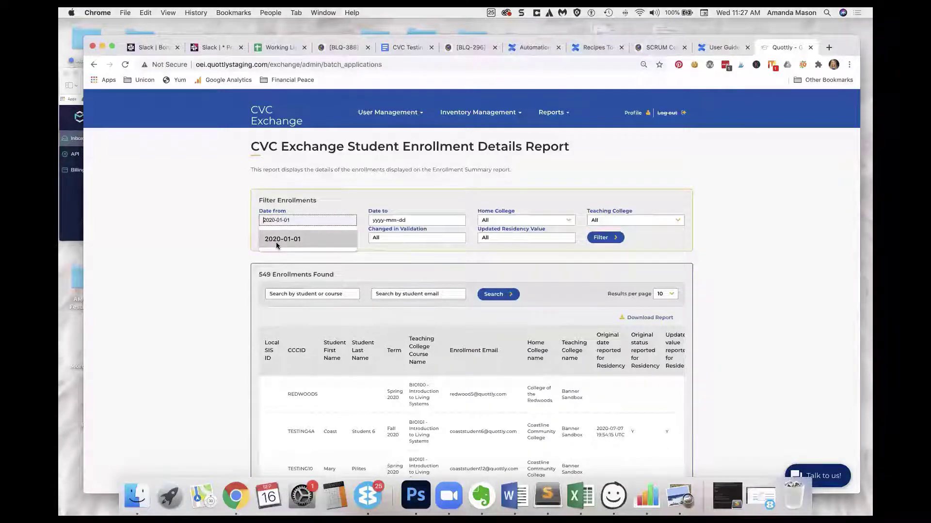
{"action": "left_click", "coordinate": [760, 210]}
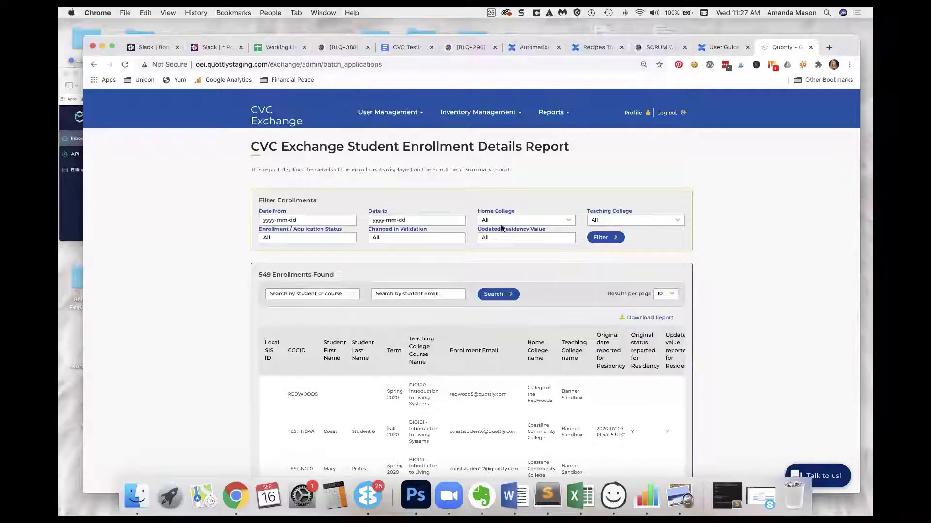
{"action": "left_click", "coordinate": [651, 221]}
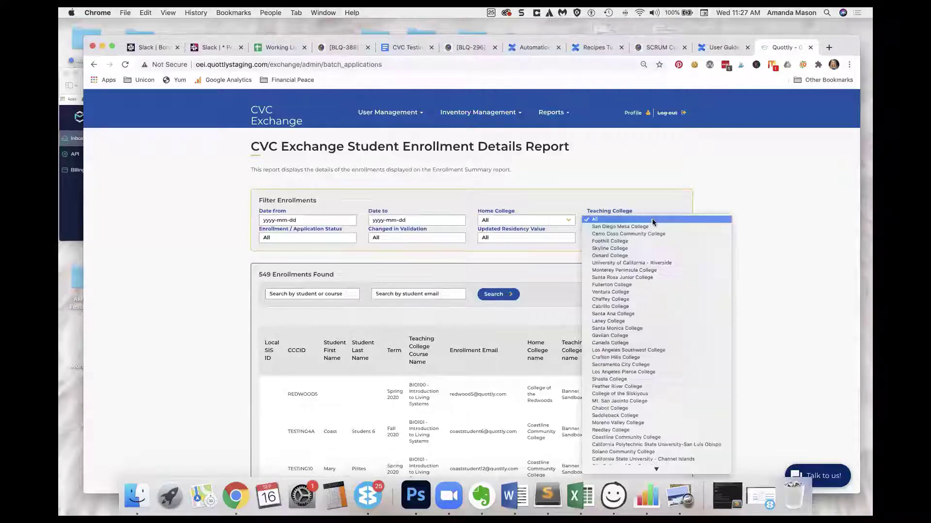
{"action": "left_click", "coordinate": [780, 200]}
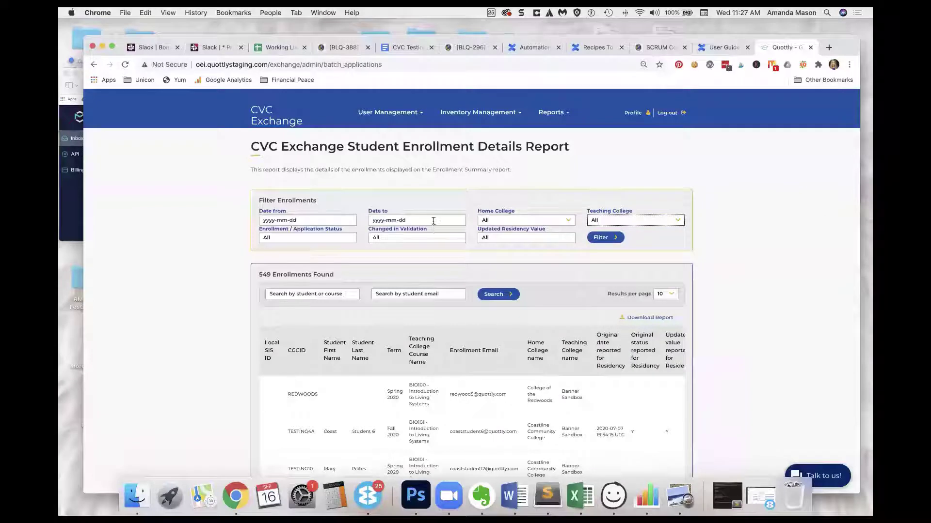
- Review the choices of the Enrollment / Application Status, Changed in Validation and Updated Residency Value filters, leaving each at All
{"action": "left_click", "coordinate": [333, 238]}
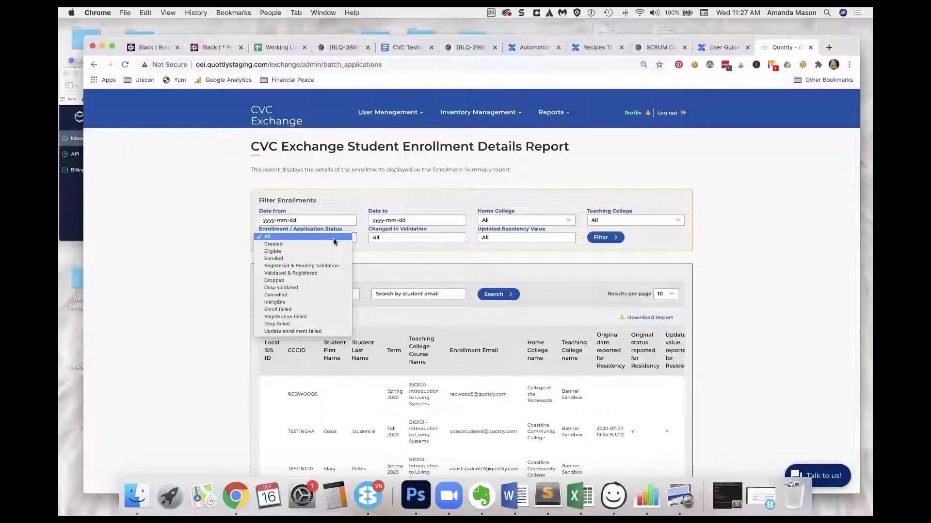
{"action": "left_click", "coordinate": [409, 255]}
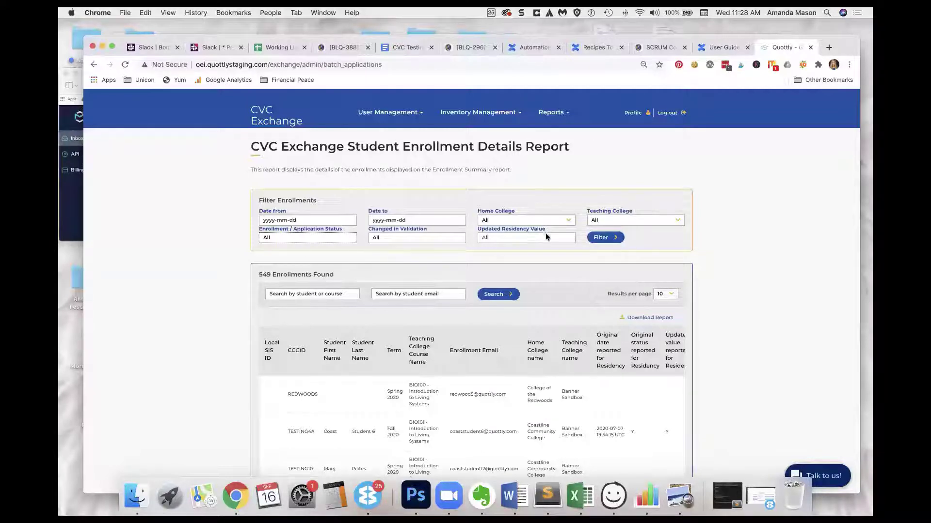
{"action": "left_click", "coordinate": [400, 237]}
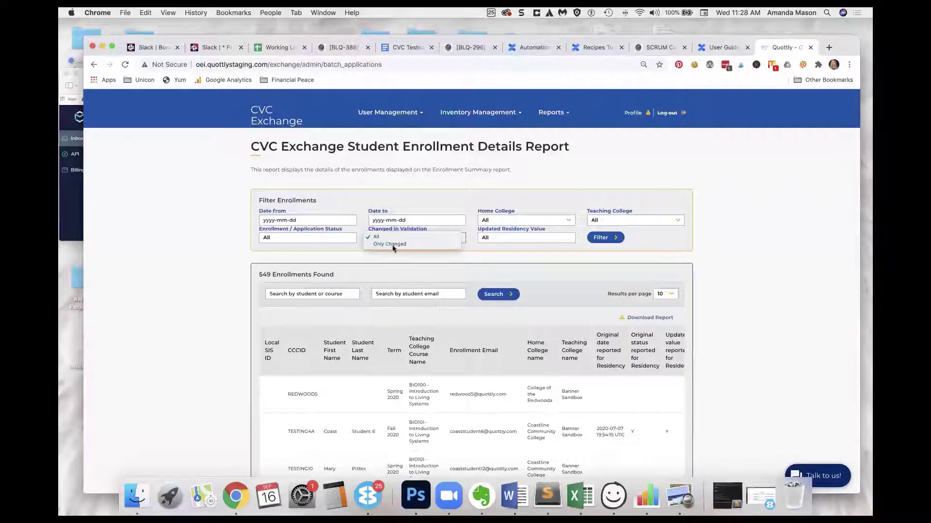
{"action": "left_click", "coordinate": [699, 242]}
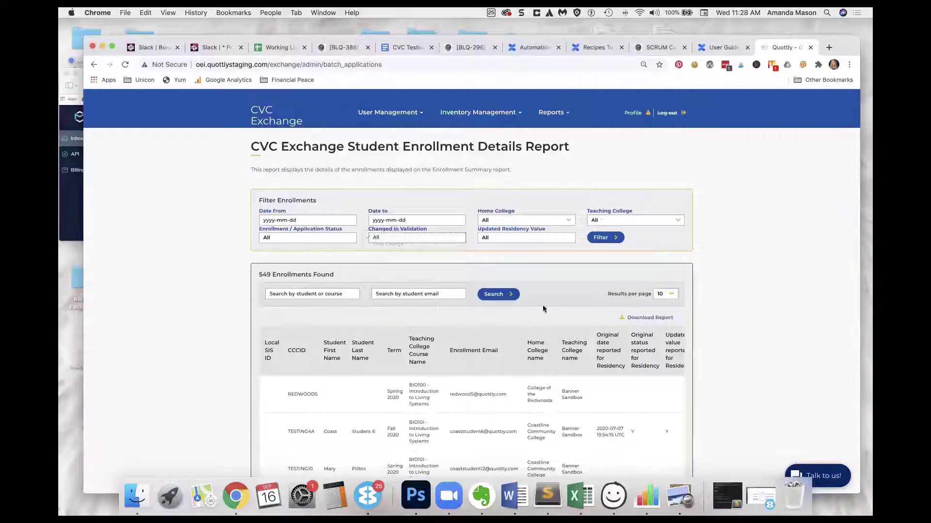
{"action": "left_click", "coordinate": [513, 237]}
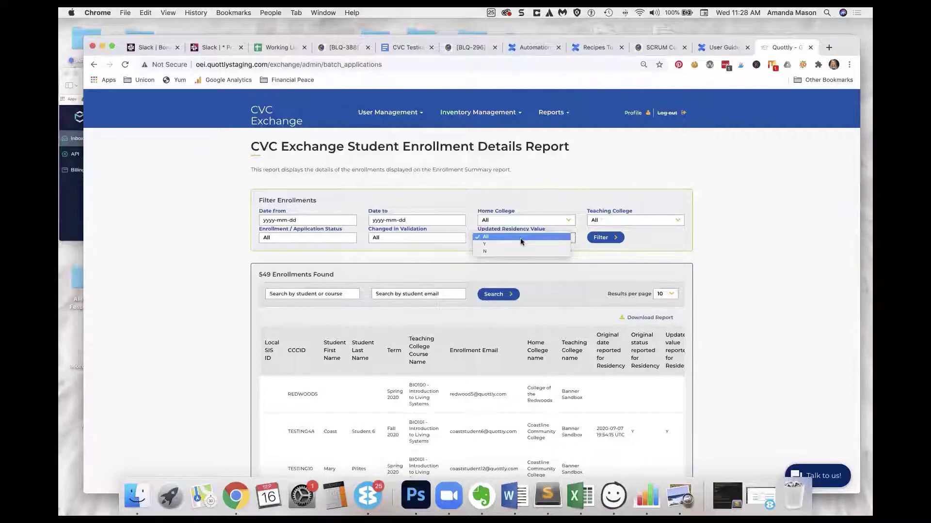
{"action": "left_click", "coordinate": [766, 248]}
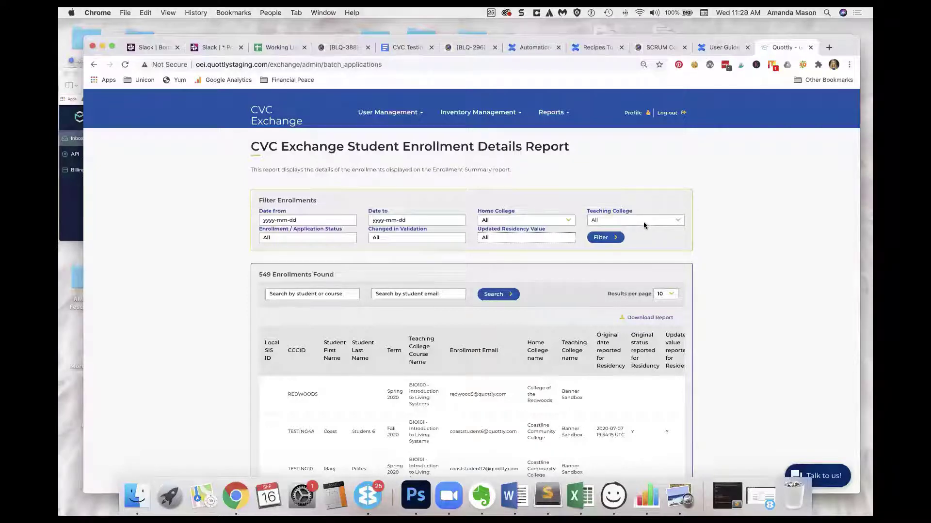
- Filter the enrollments by the status Registered & Pending Validation
{"action": "scroll", "coordinate": [344, 260], "scroll_direction": "down", "scroll_amount": 1}
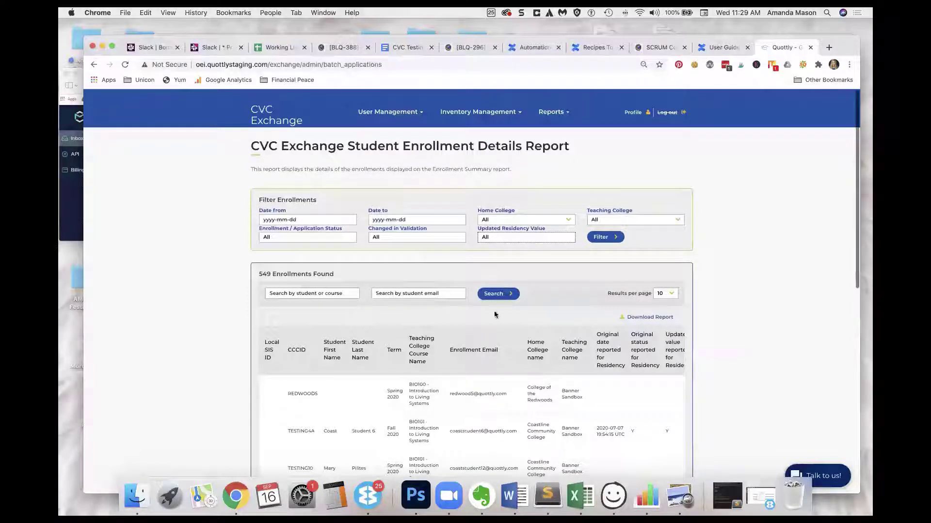
{"action": "left_click", "coordinate": [339, 236]}
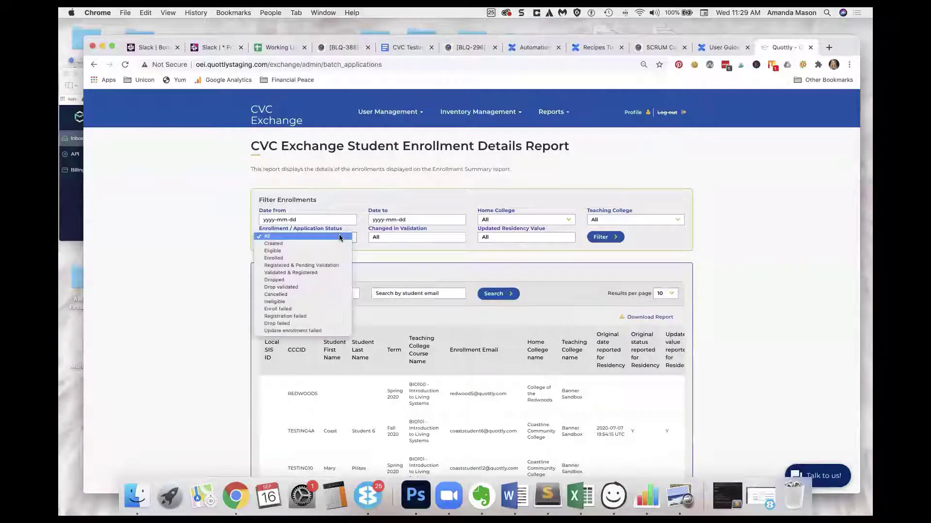
{"action": "left_click", "coordinate": [328, 264]}
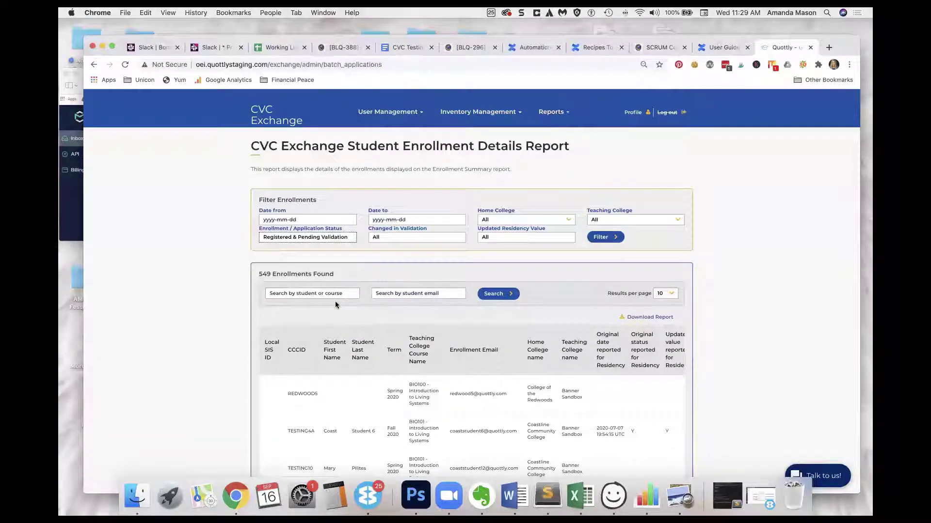
{"action": "left_click", "coordinate": [604, 237]}
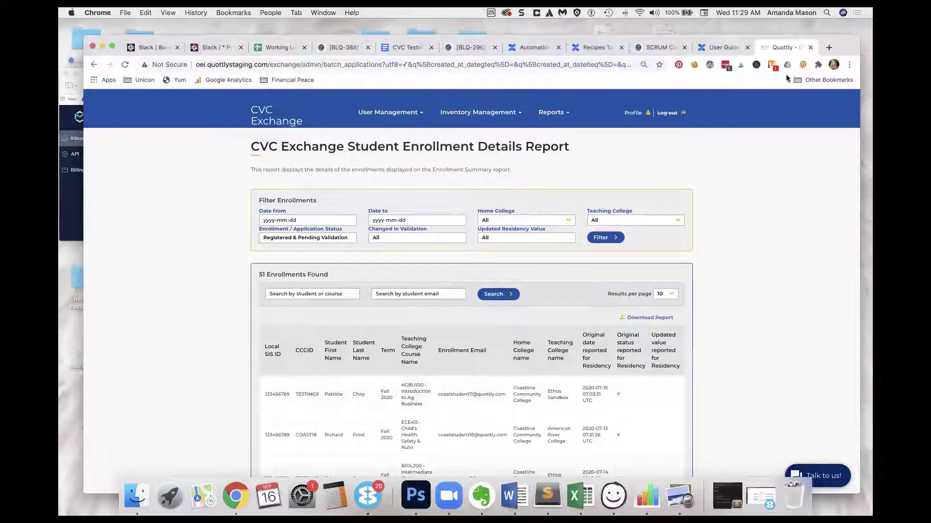
- Examine the filtered enrollment rows and all report columns through to the validation and details links
{"action": "left_click_drag", "start_coordinate": [843, 43], "coordinate": [838, 27]}
{"action": "scroll", "coordinate": [511, 371], "scroll_direction": "down", "scroll_amount": 3}
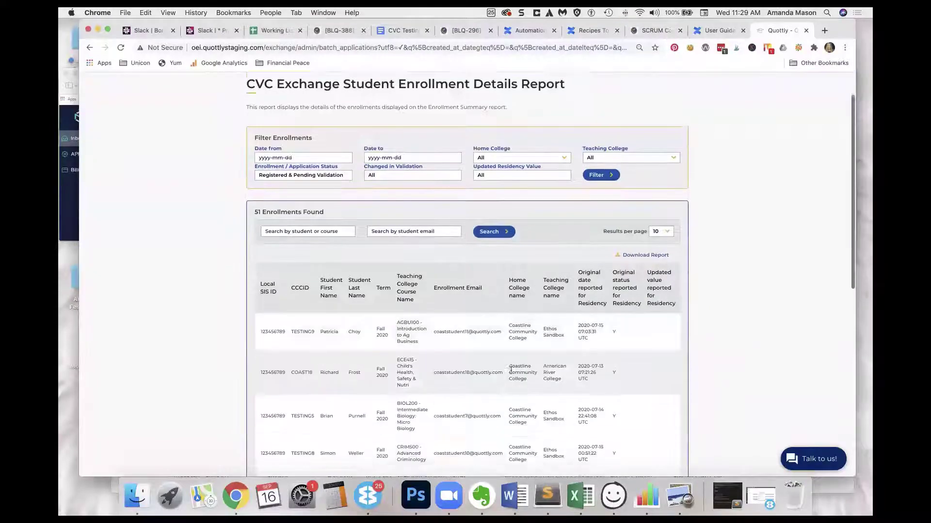
{"action": "scroll", "coordinate": [511, 370], "scroll_direction": "down", "scroll_amount": 3}
{"action": "scroll", "coordinate": [575, 333], "scroll_direction": "up", "scroll_amount": 5}
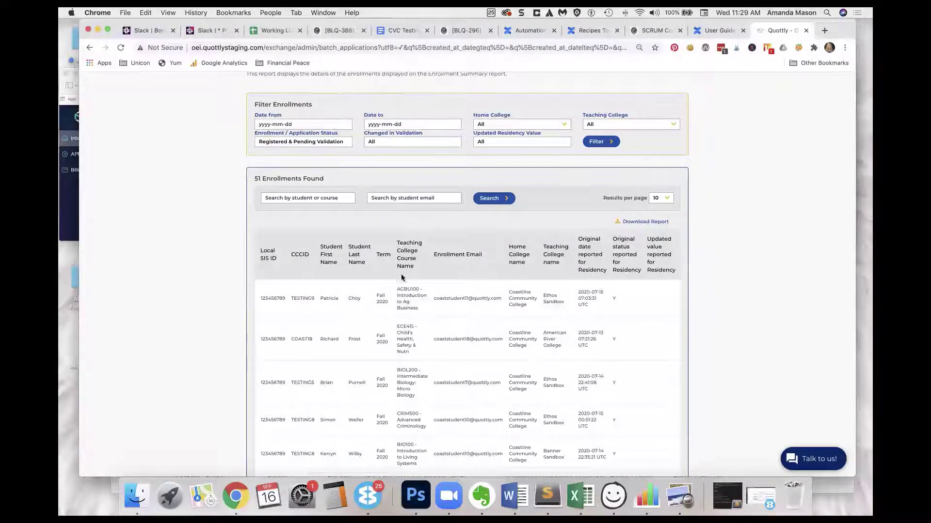
{"action": "scroll", "coordinate": [479, 289], "scroll_direction": "right", "scroll_amount": 3}
{"action": "scroll", "coordinate": [479, 289], "scroll_direction": "right", "scroll_amount": 2}
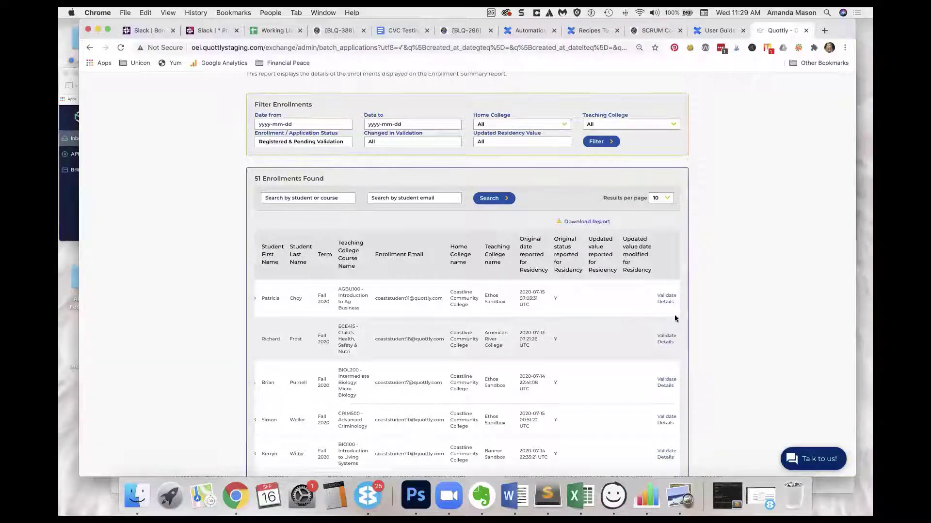
- View the details of the first pending enrollment, for Introduction to Ag Business, and return to the filtered report
{"action": "scroll", "coordinate": [673, 301], "scroll_direction": "down", "scroll_amount": 1}
{"action": "left_click", "coordinate": [668, 284]}
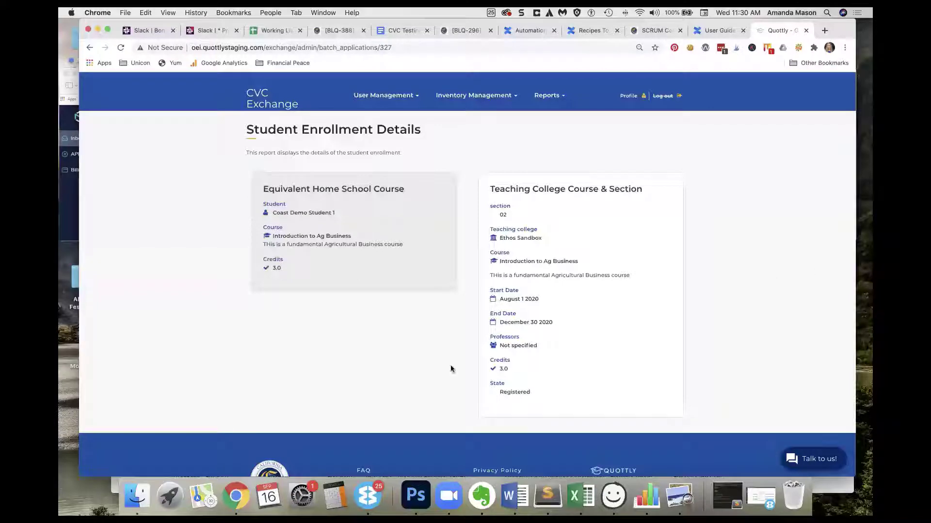
{"action": "left_click", "coordinate": [89, 47]}
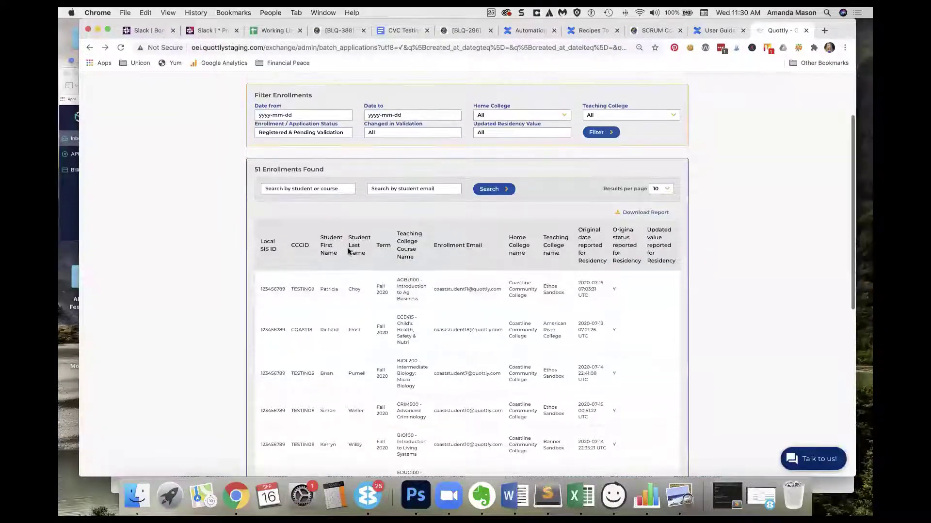
- Set the Enrollment / Application Status filter back to All and apply it to the report
{"action": "left_click", "coordinate": [312, 137]}
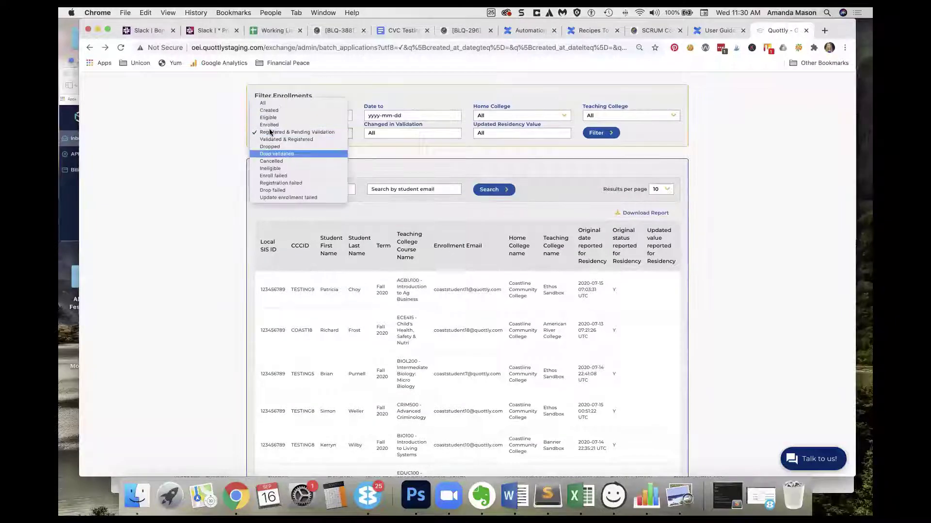
{"action": "left_click", "coordinate": [284, 104]}
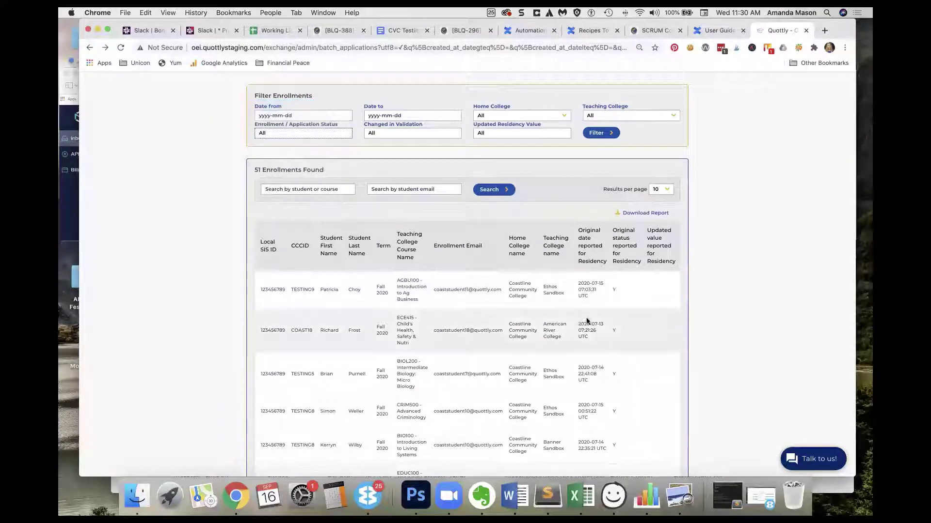
{"action": "left_click", "coordinate": [594, 135]}
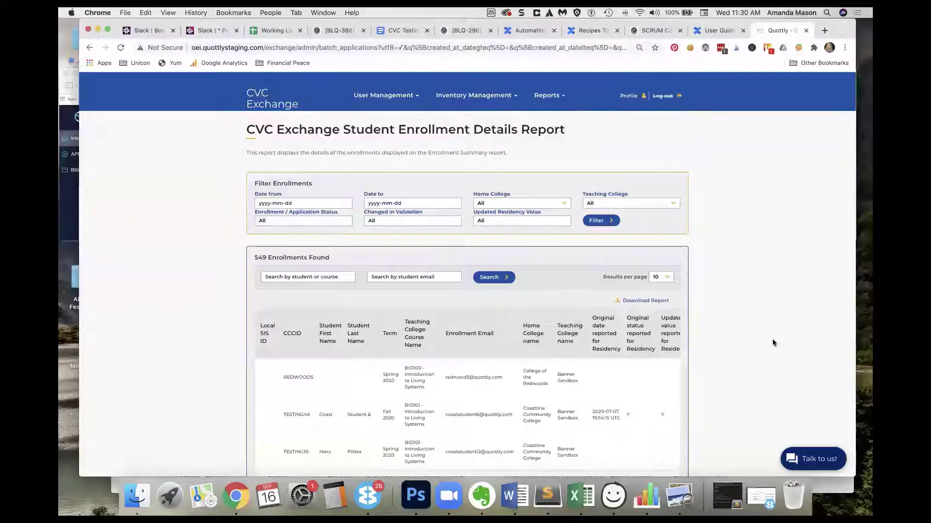
- Look through the unfiltered enrollment rows and their residency columns, and go to page 2 of the results
{"action": "scroll", "coordinate": [494, 407], "scroll_direction": "down", "scroll_amount": 10}
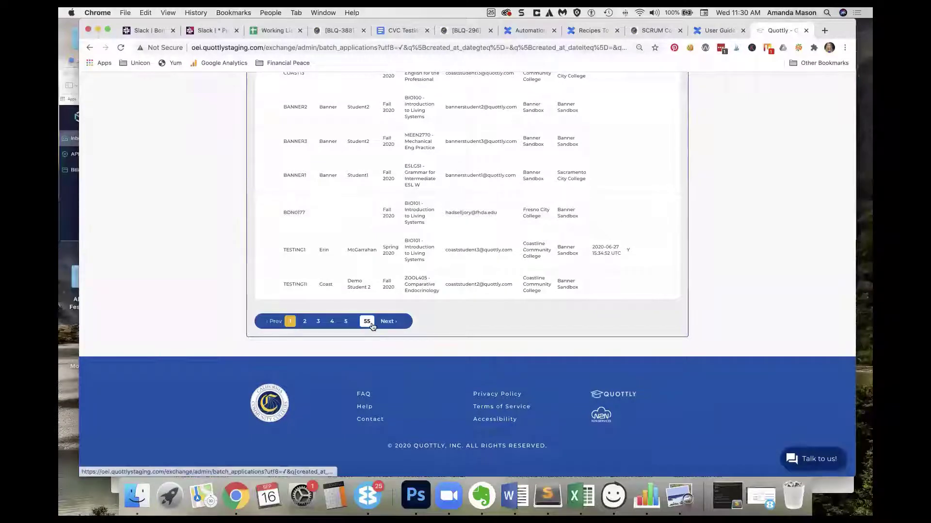
{"action": "scroll", "coordinate": [702, 287], "scroll_direction": "up", "scroll_amount": 4}
{"action": "scroll", "coordinate": [703, 287], "scroll_direction": "up", "scroll_amount": 1}
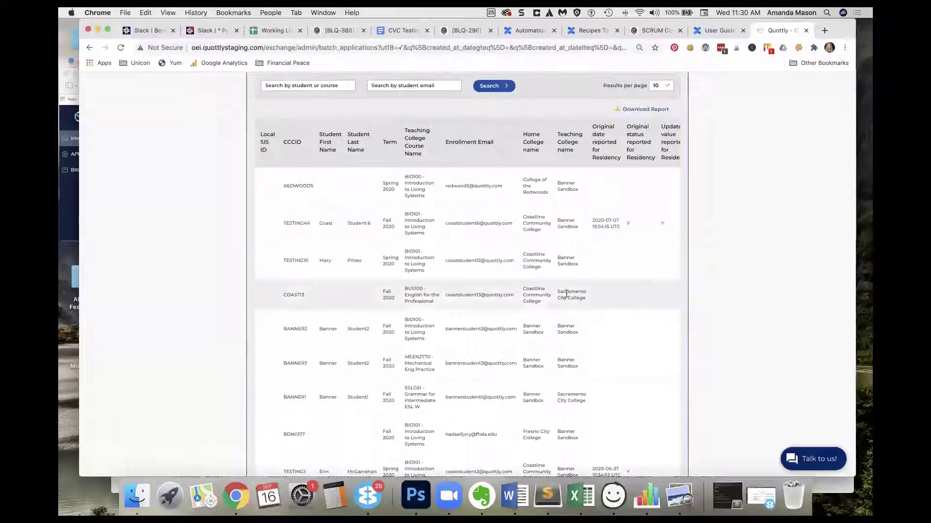
{"action": "scroll", "coordinate": [644, 289], "scroll_direction": "right", "scroll_amount": 3}
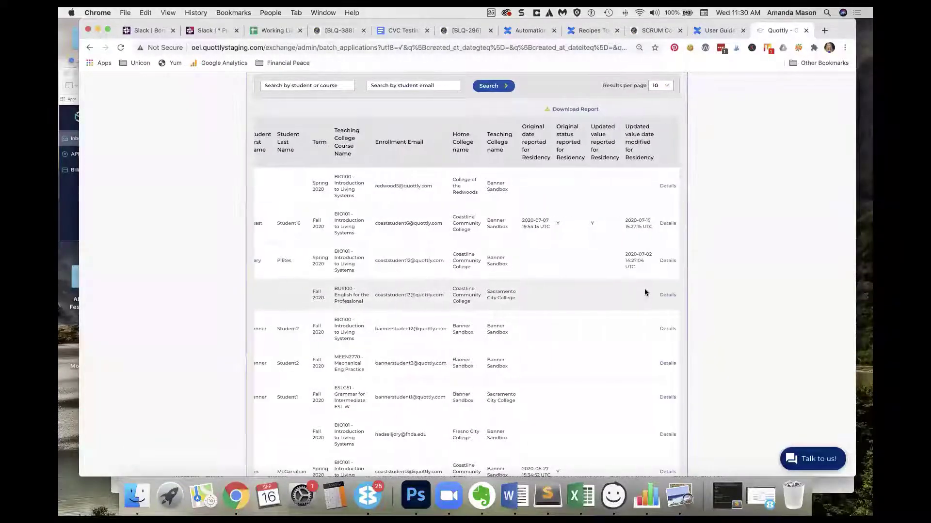
{"action": "scroll", "coordinate": [643, 310], "scroll_direction": "left", "scroll_amount": 3}
{"action": "scroll", "coordinate": [483, 374], "scroll_direction": "down", "scroll_amount": 4}
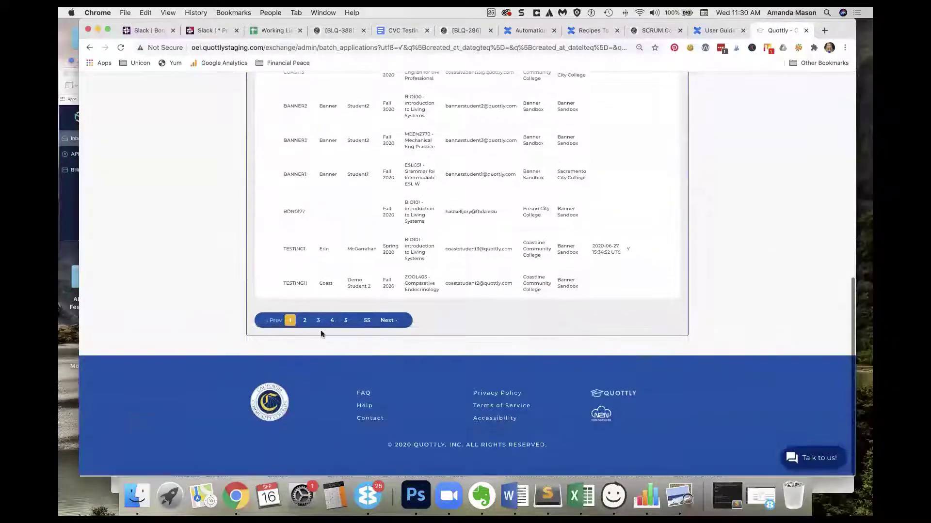
{"action": "left_click", "coordinate": [305, 322]}
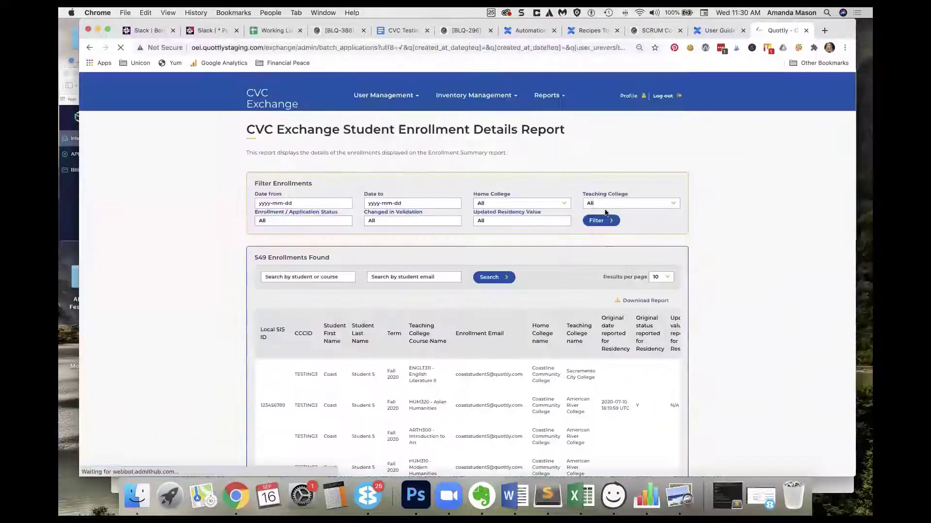
- Request the enrollment report download and bring up the image of the Export complete e-mail in Preview
{"action": "left_click", "coordinate": [637, 302]}
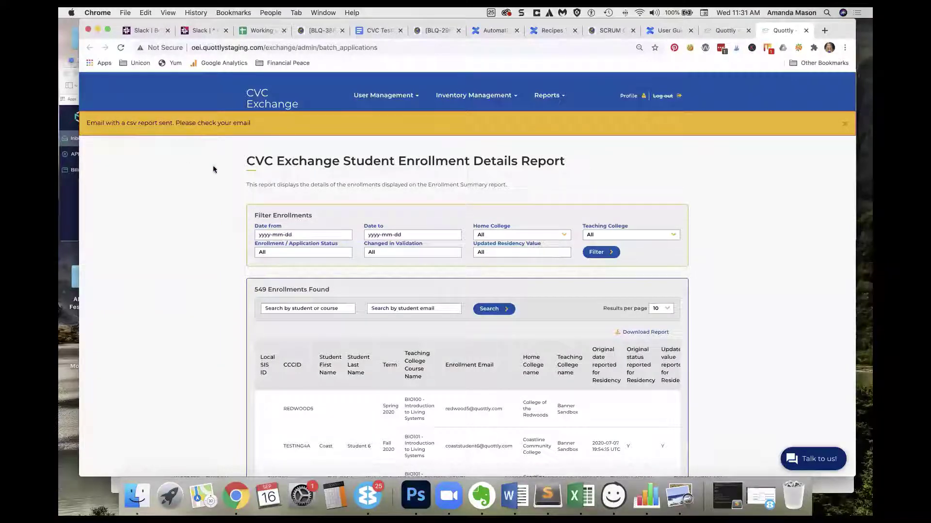
{"action": "left_click", "coordinate": [66, 222]}
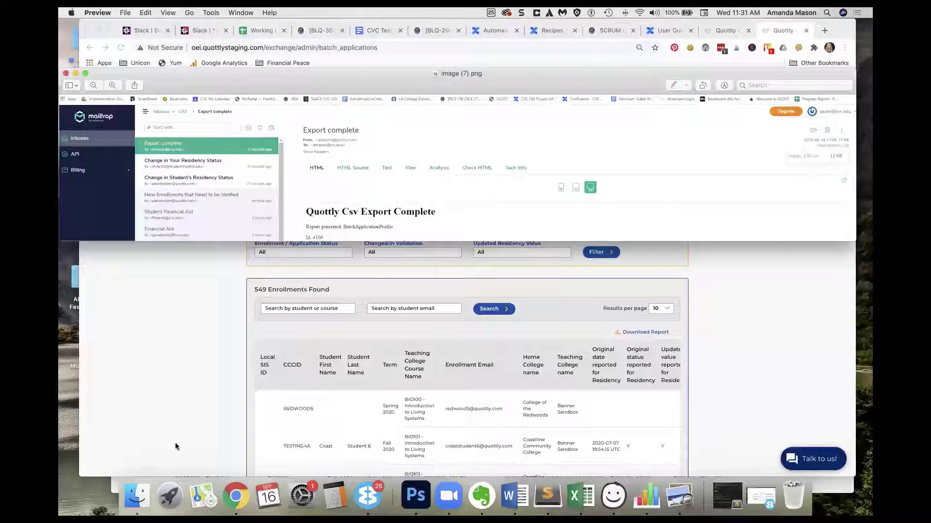
- Switch to the exported report_106 spreadsheet in Numbers and examine its course, college and residency columns
{"action": "left_click", "coordinate": [114, 486]}
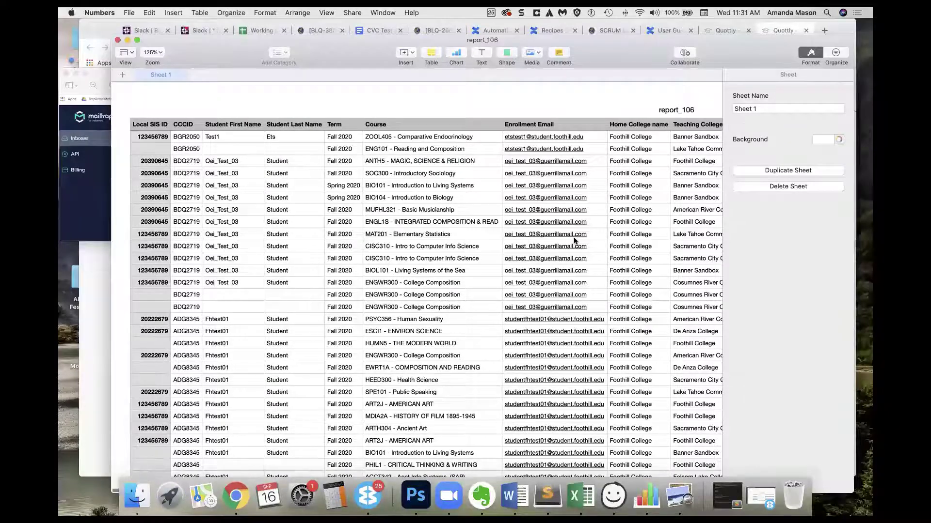
{"action": "scroll", "coordinate": [573, 237], "scroll_direction": "right", "scroll_amount": 10}
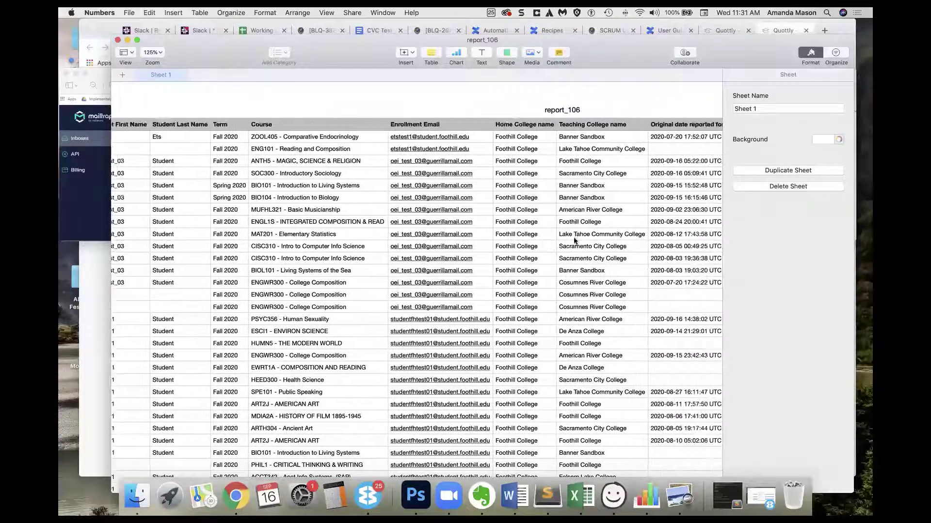
{"action": "scroll", "coordinate": [499, 215], "scroll_direction": "left", "scroll_amount": 10}
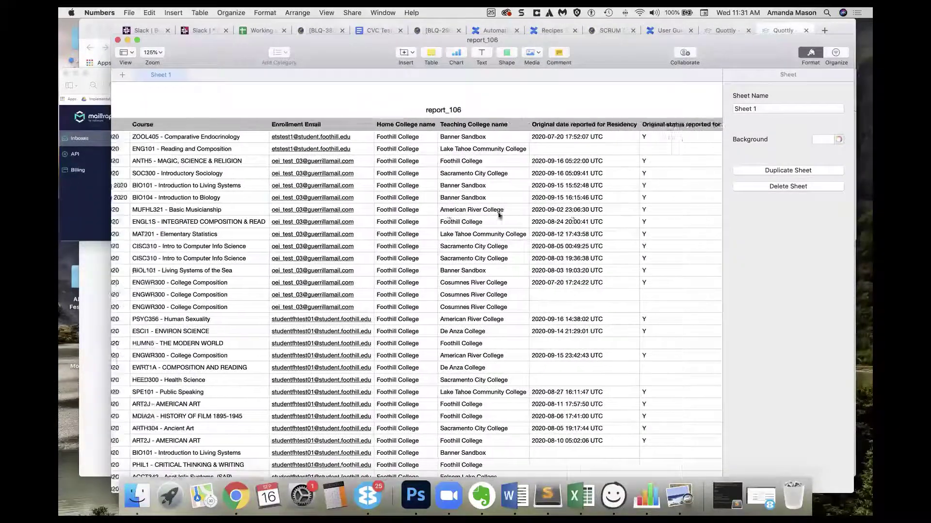
{"action": "scroll", "coordinate": [499, 216], "scroll_direction": "left", "scroll_amount": 2}
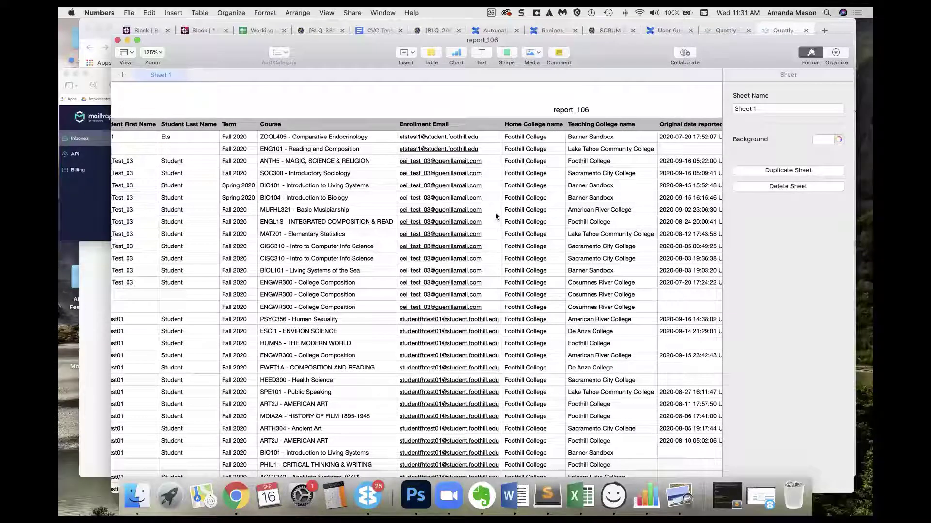
{"action": "scroll", "coordinate": [495, 225], "scroll_direction": "down", "scroll_amount": 1}
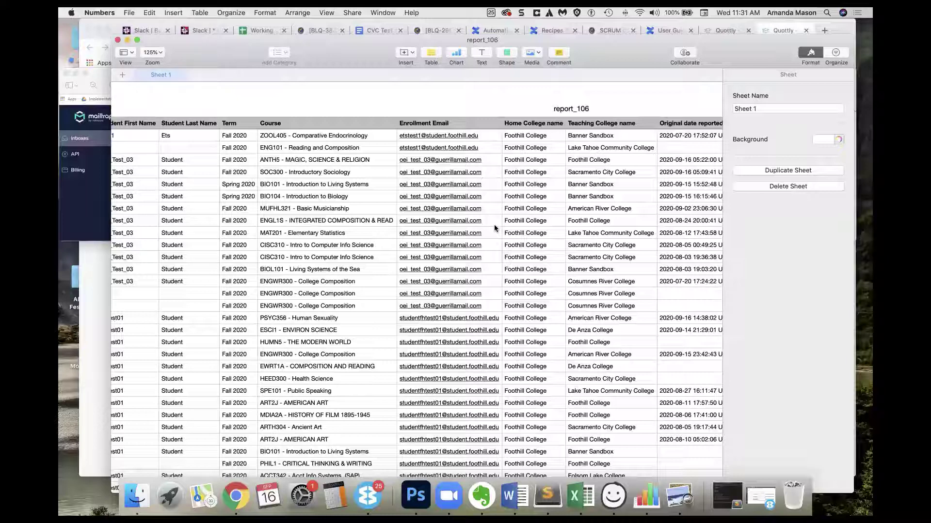
{"action": "scroll", "coordinate": [596, 228], "scroll_direction": "right", "scroll_amount": 5}
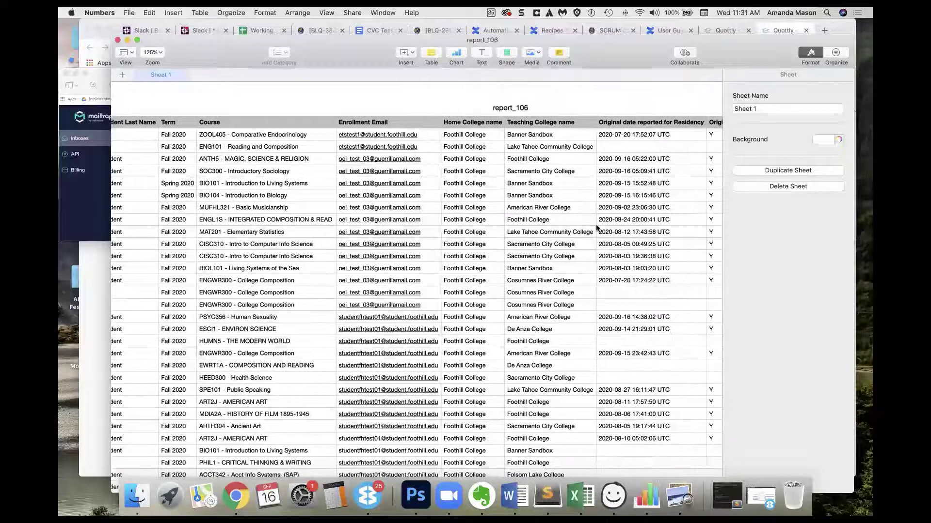
{"action": "scroll", "coordinate": [596, 228], "scroll_direction": "right", "scroll_amount": 1}
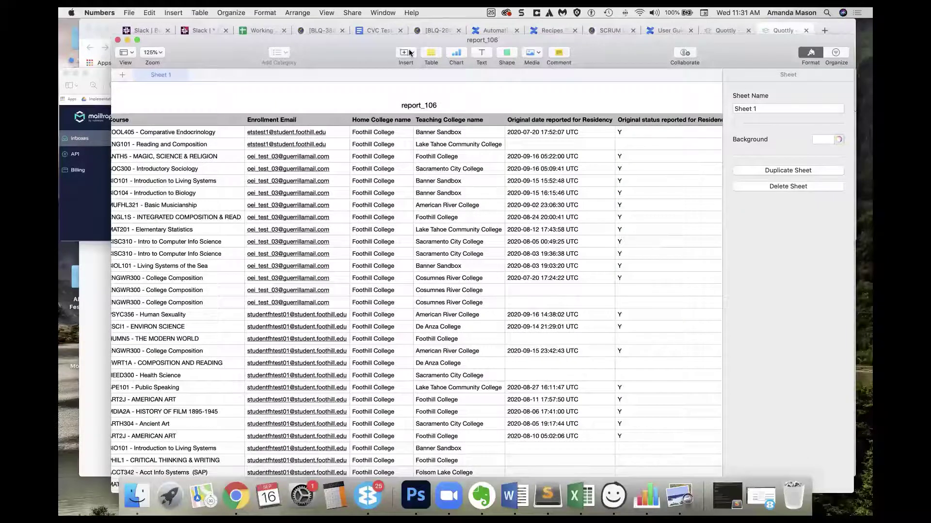